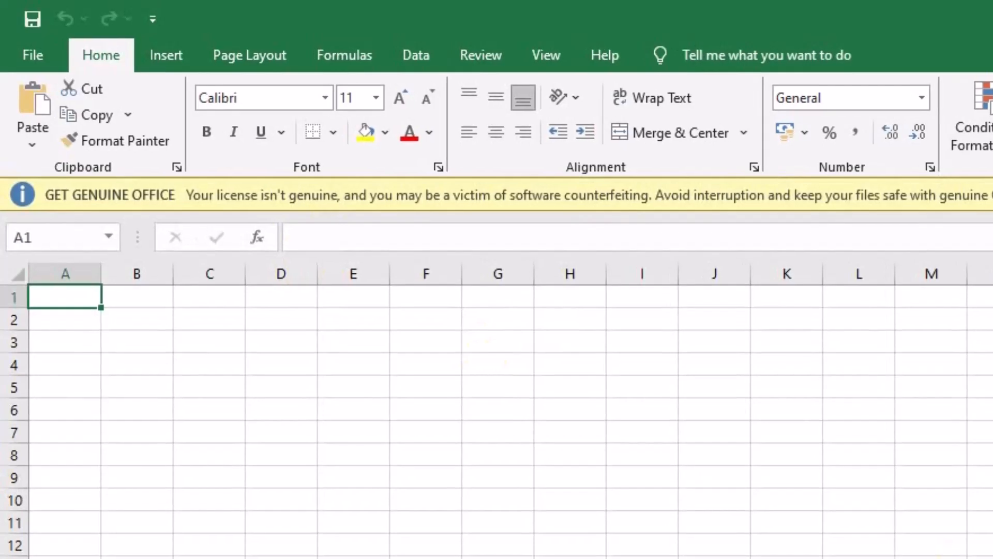
Examine how the cell reference changes when selecting individual cells such as B1, A2 and B2.
click(53, 265)
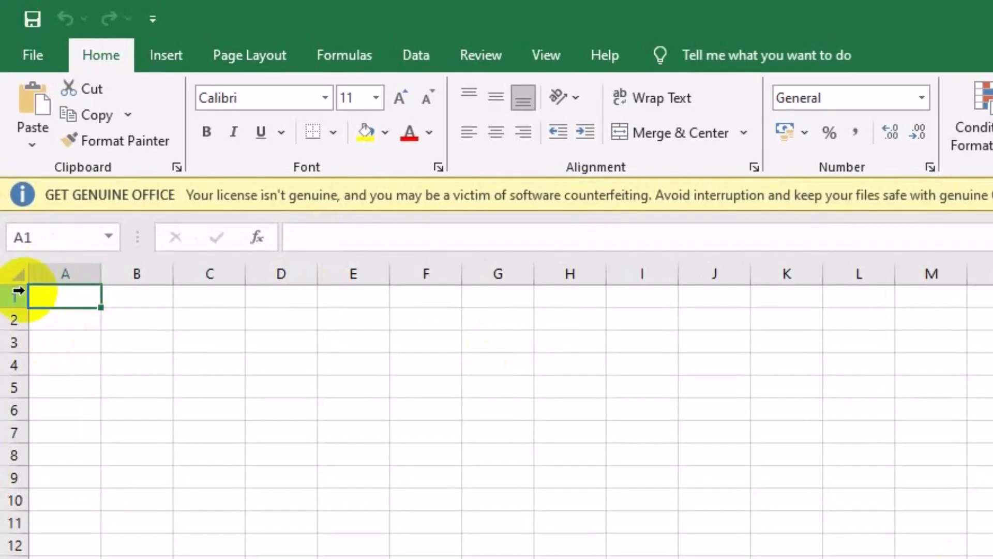
click(136, 299)
click(66, 236)
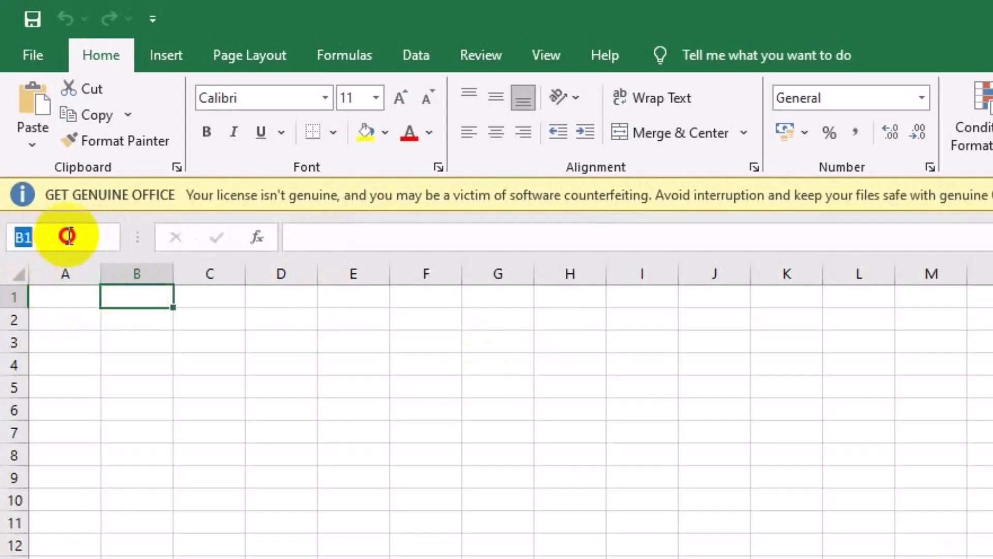
click(66, 320)
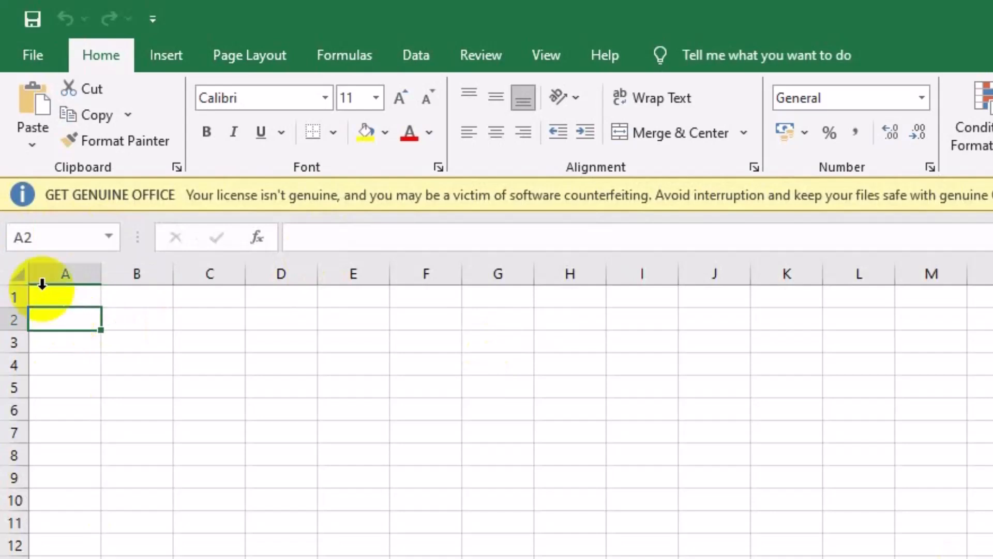
click(129, 323)
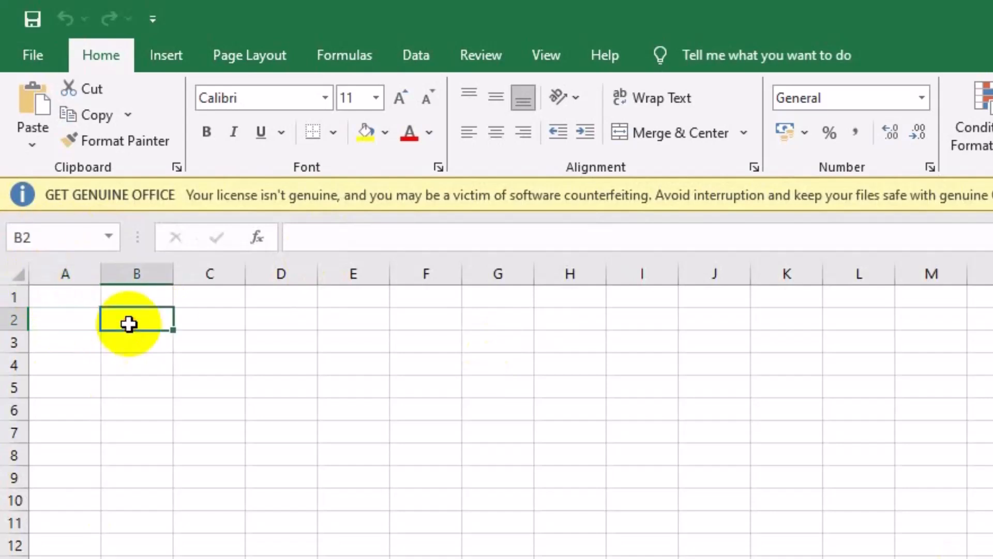
click(16, 238)
text(C3)
key(Return)
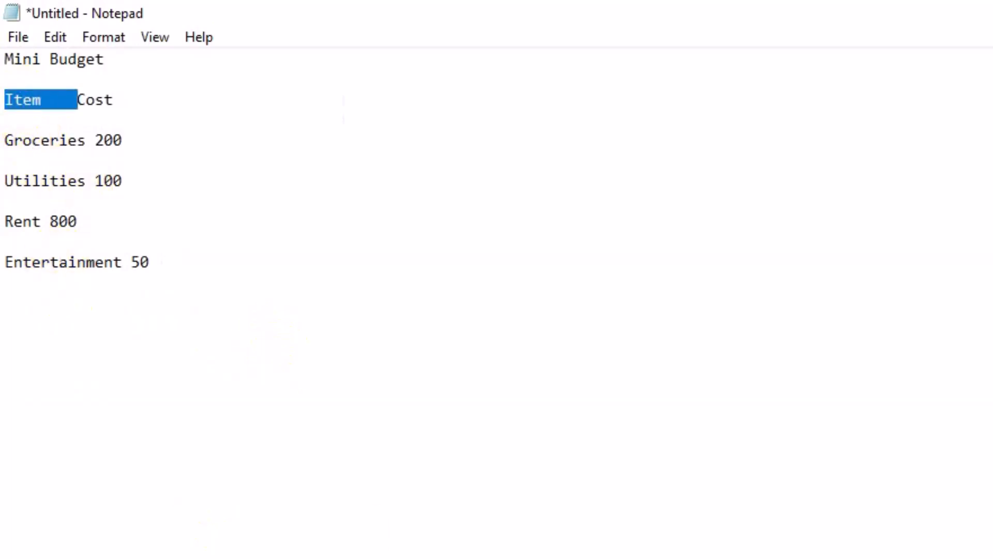
Enter the budget headings from the Notepad list into the Excel sheet, with Item in A1 and Cost in B1.
key(alt+Tab)
click(54, 299)
text(Item)
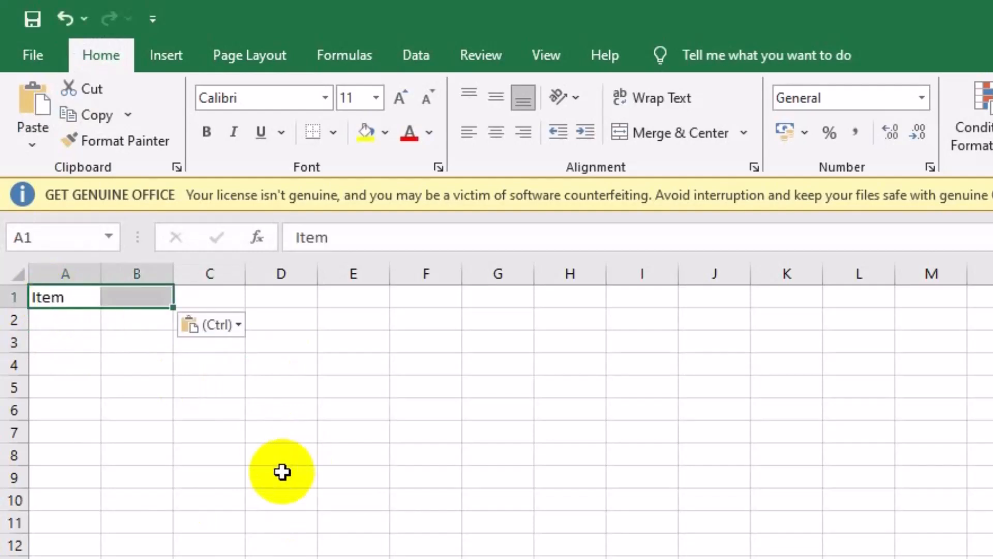
click(164, 299)
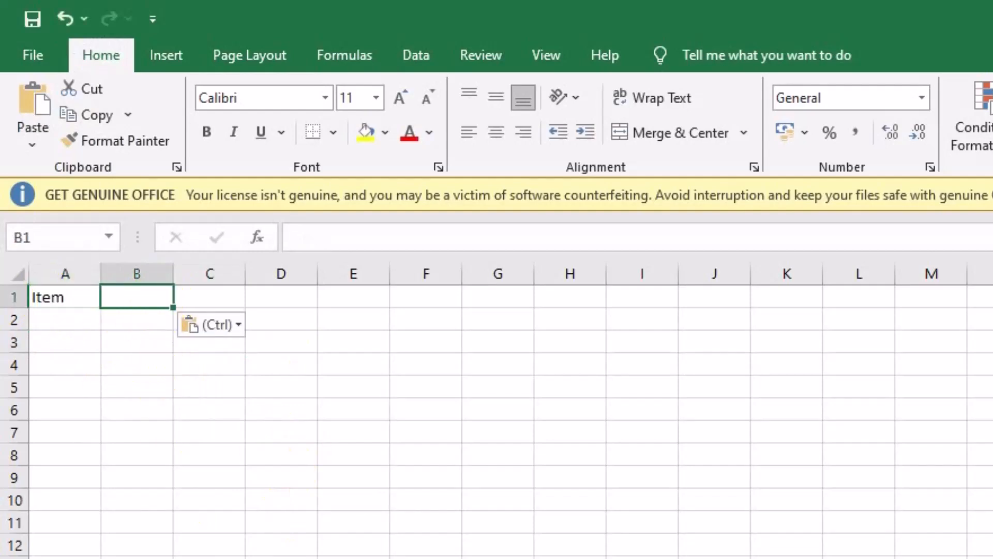
key(alt+Tab)
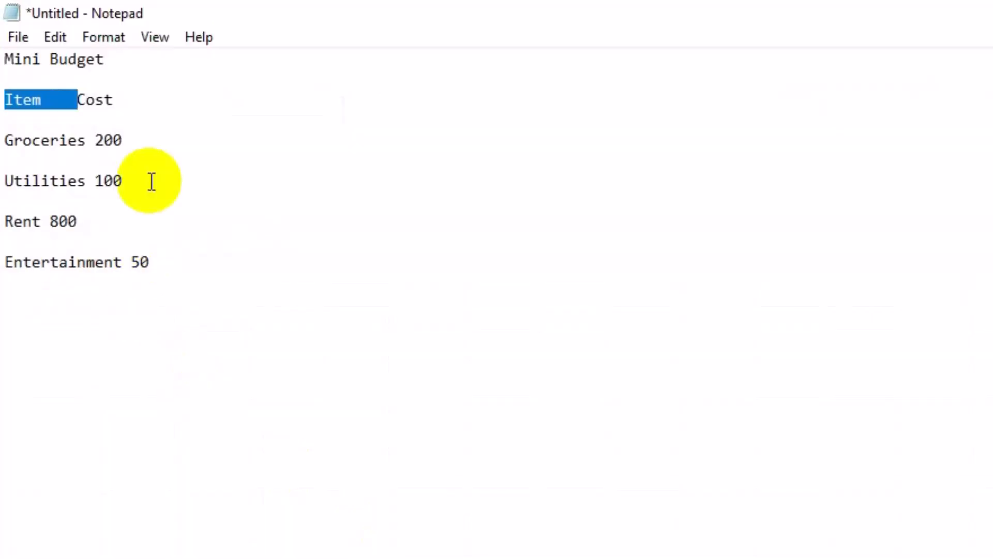
double_click(96, 99)
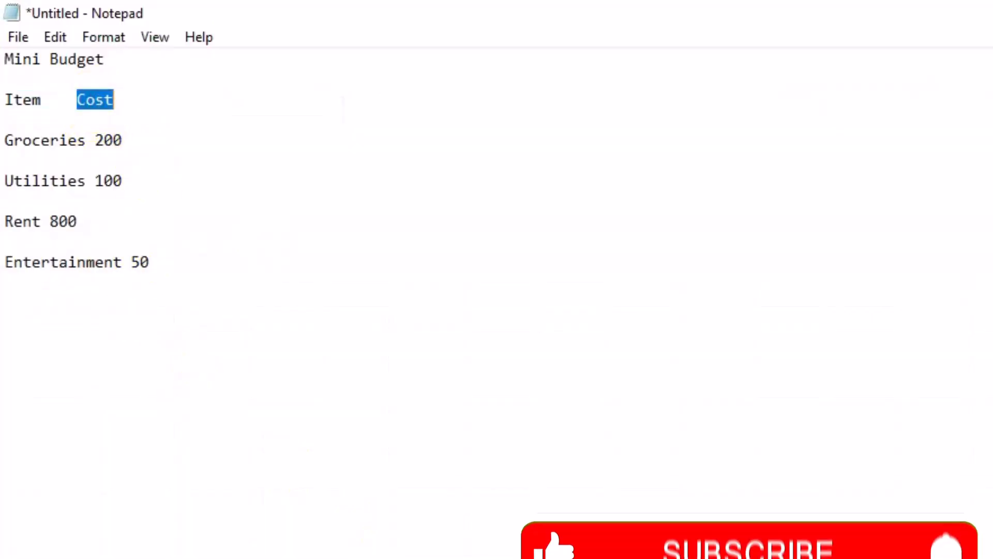
key(alt+Tab)
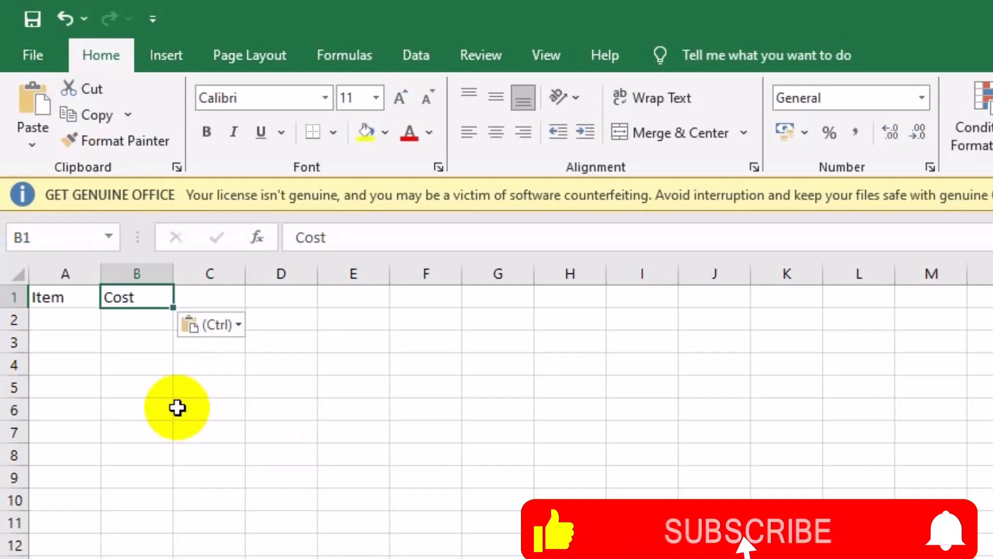
Copy Groceries and its cost of 200 from the Notepad list into cells A2 and B2 of the Excel sheet.
click(62, 314)
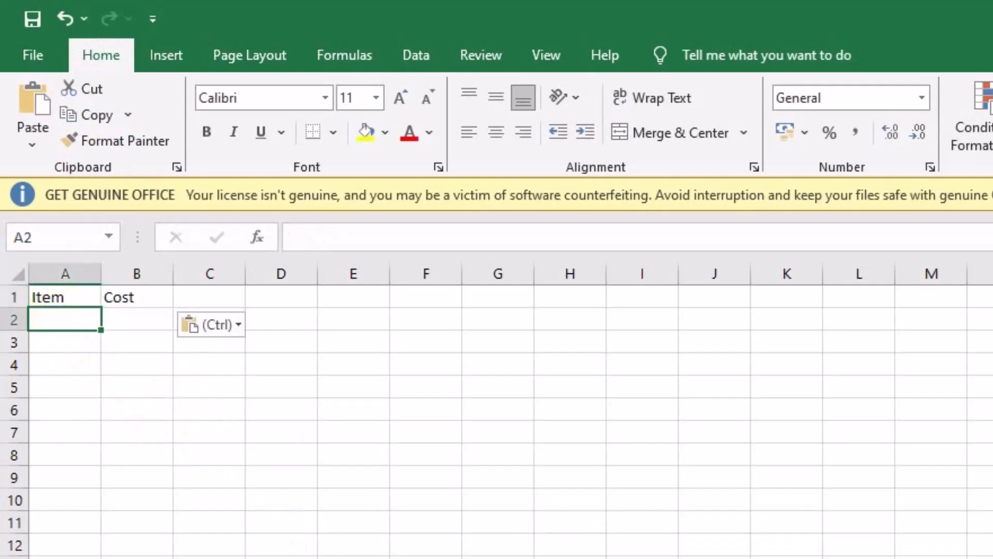
key(alt+Tab)
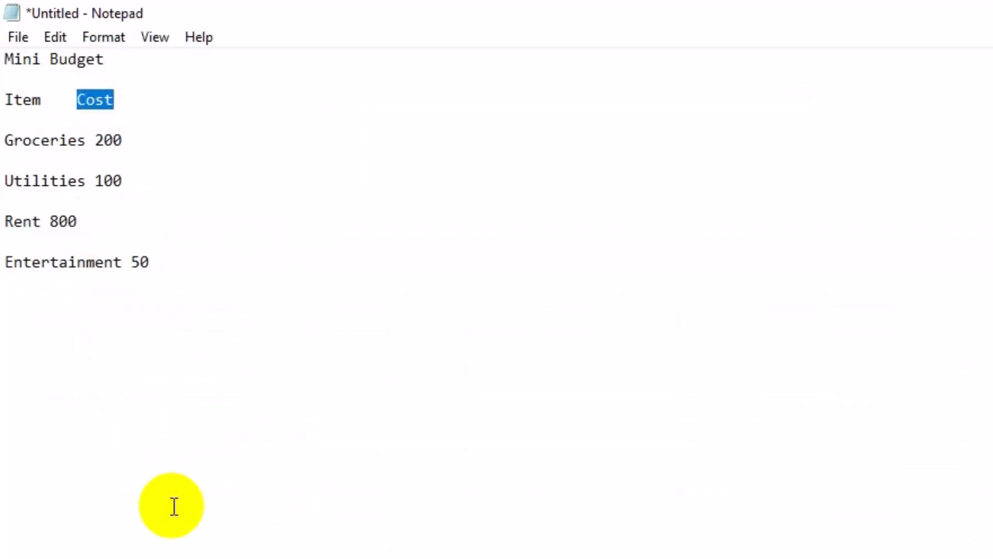
double_click(32, 141)
key(ctrl+c)
key(alt+Tab)
key(ctrl+v)
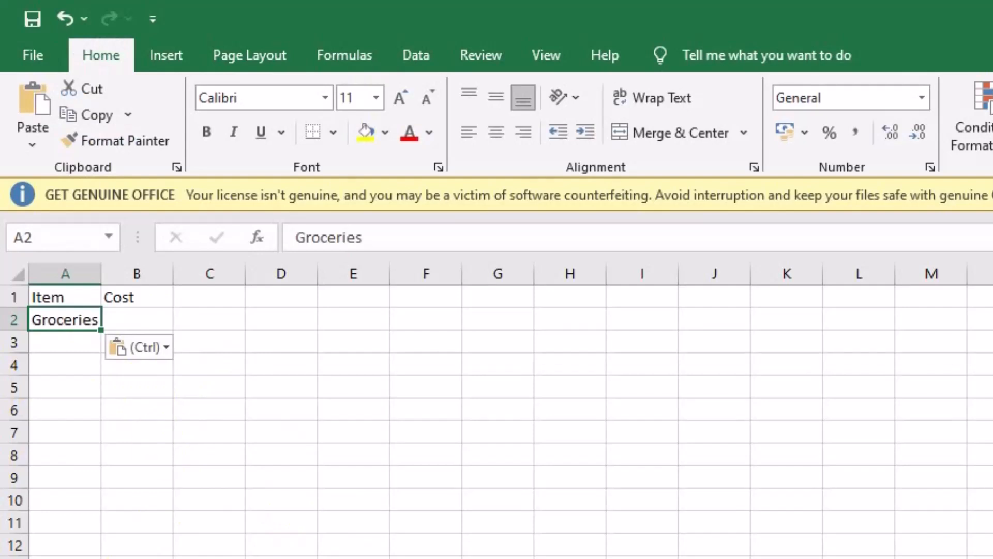
key(alt+Tab)
double_click(109, 139)
key(ctrl+c)
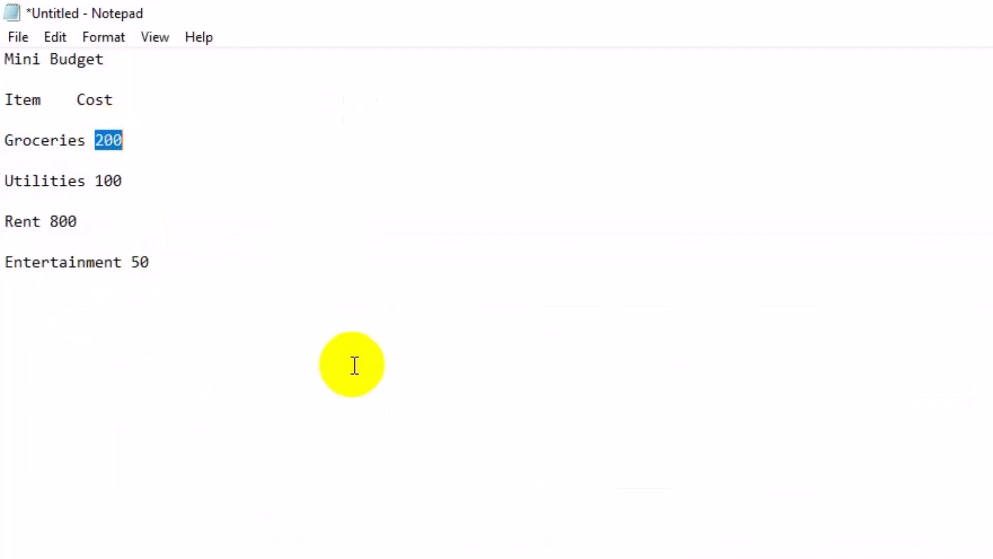
key(alt+Tab)
click(137, 320)
key(ctrl+v)
Copy Utilities and its cost of 100 from the Notepad list into cells A3 and B3 of the Excel sheet.
key(alt+Tab)
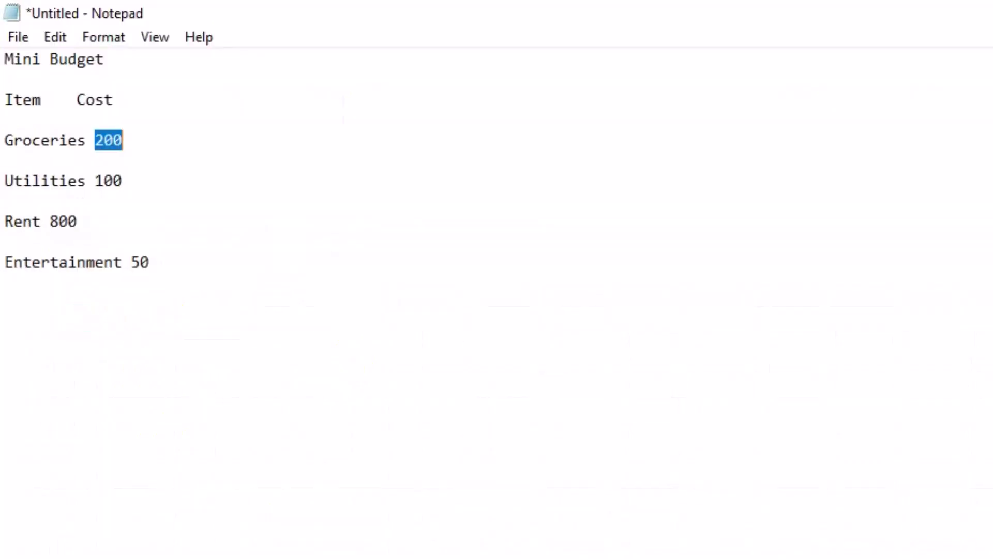
double_click(22, 180)
key(ctrl+c)
key(alt+Tab)
click(66, 337)
key(ctrl+v)
key(alt+Tab)
double_click(109, 180)
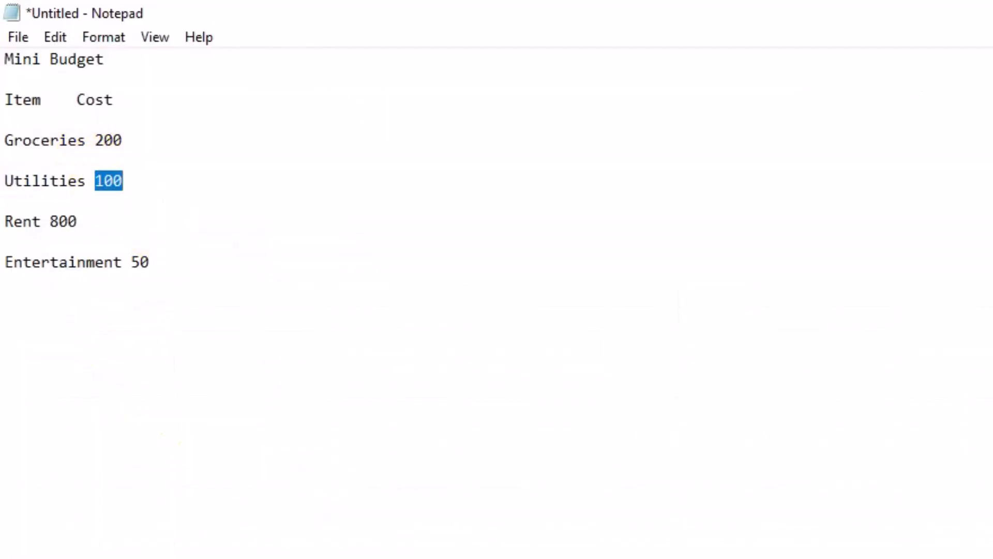
key(alt+Tab)
click(137, 342)
key(ctrl+v)
Copy Rent and its cost of 800 from the Notepad list into cells A4 and B4 of the Excel sheet.
key(alt+Tab)
double_click(19, 221)
key(ctrl+c)
key(alt+Tab)
click(59, 365)
key(ctrl+v)
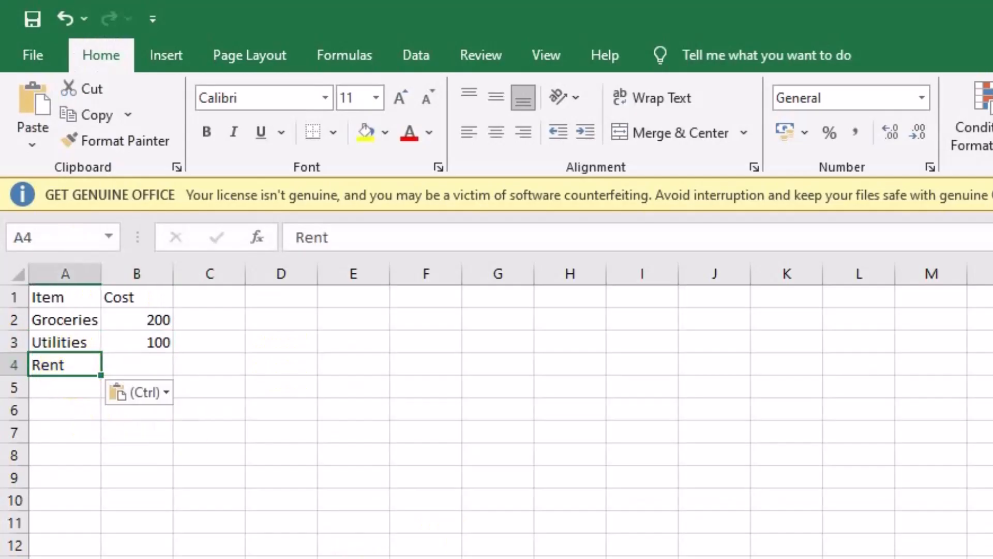
key(alt+Tab)
double_click(55, 221)
key(ctrl+c)
key(alt+Tab)
click(136, 362)
key(ctrl+v)
Copy Entertainment and its cost of 50 from the Notepad list into cells A5 and B5 of the Excel sheet.
key(alt+Tab)
double_click(62, 261)
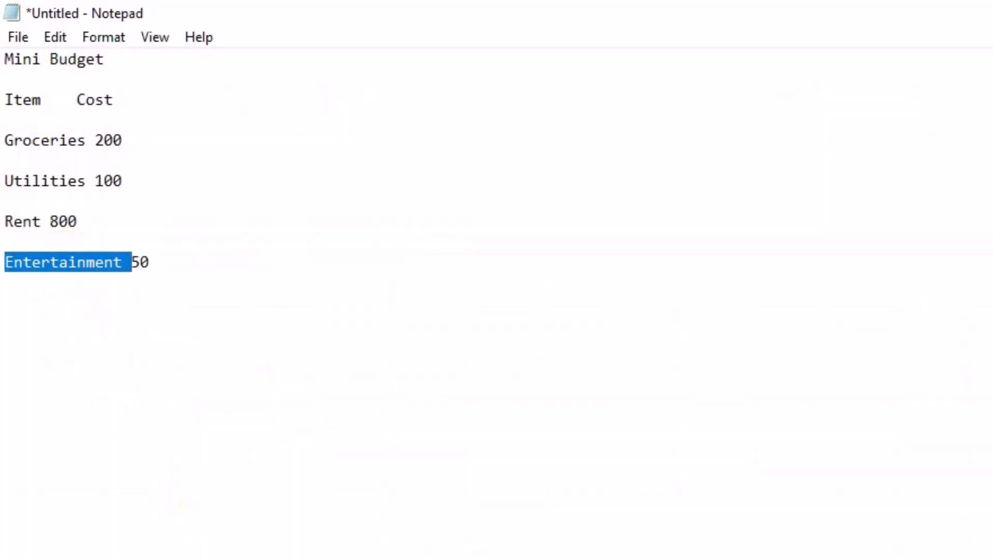
key(ctrl+c)
key(alt+Tab)
click(61, 388)
key(ctrl+v)
key(alt+Tab)
double_click(133, 261)
key(ctrl+c)
key(alt+Tab)
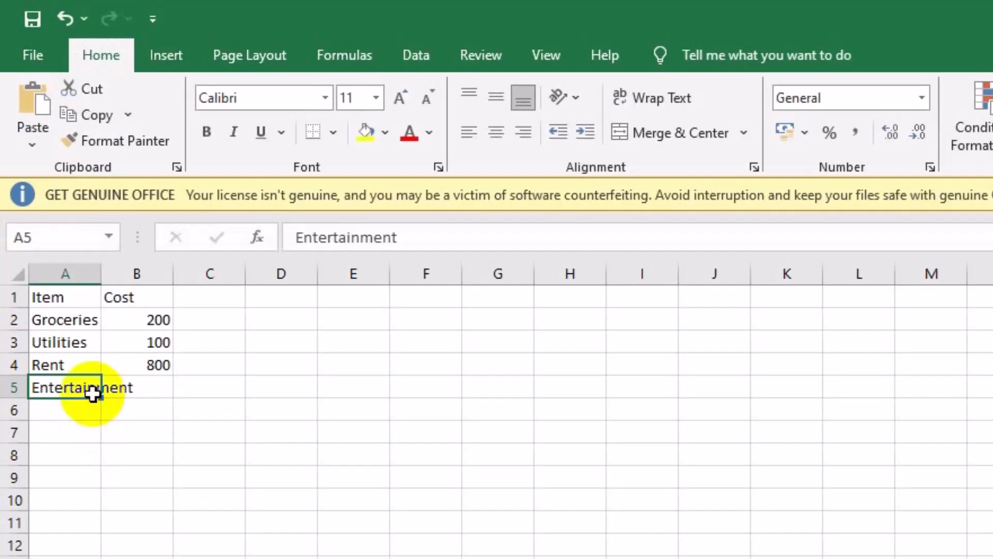
click(145, 388)
key(ctrl+v)
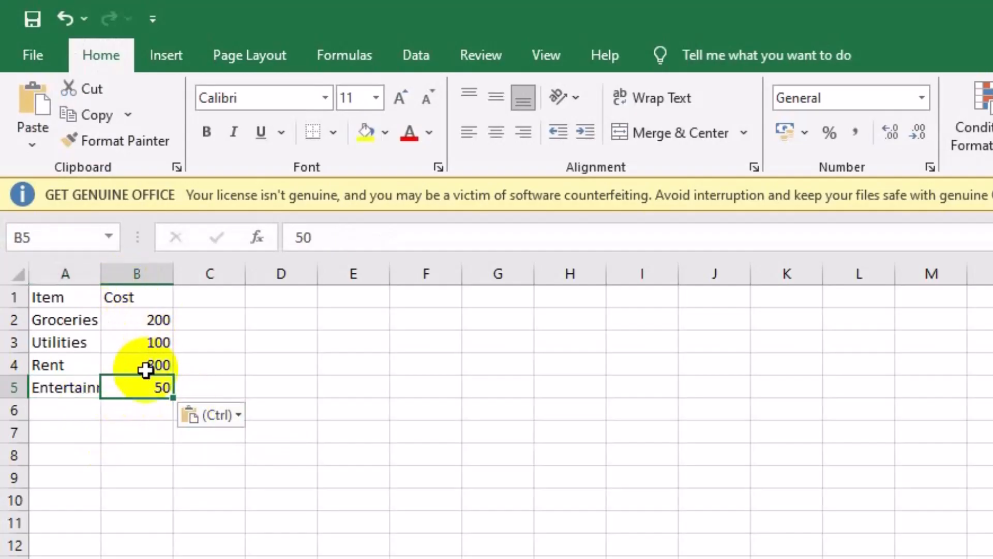
Try to fill the Groceries cost in B2 down through the Cost column to B5.
click(160, 321)
drag(172, 330, 169, 362)
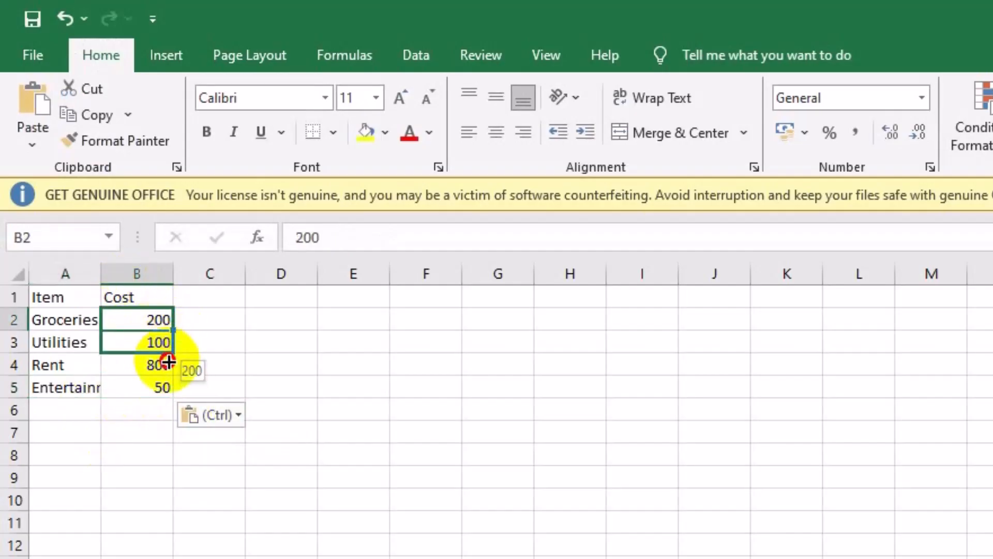
drag(169, 362, 168, 397)
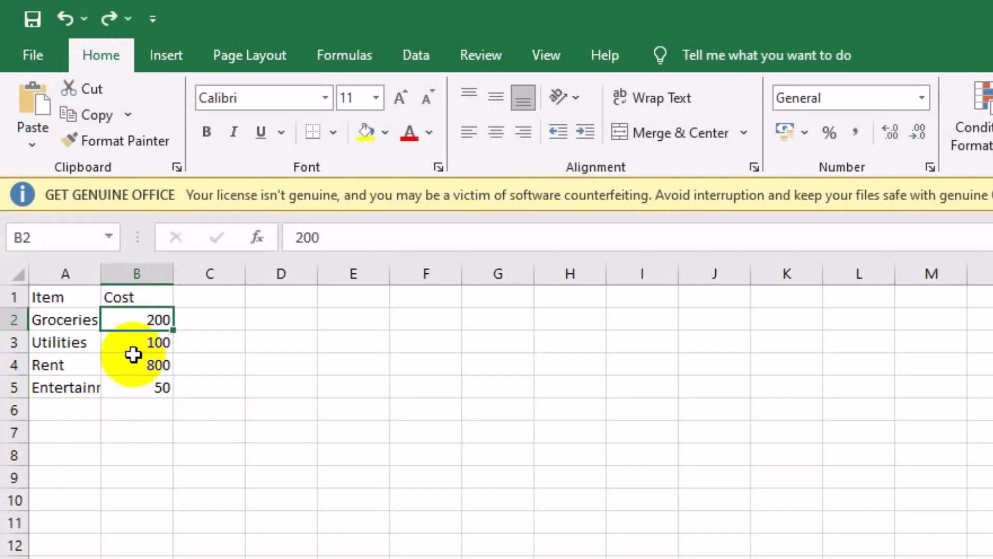
click(133, 358)
click(130, 319)
click(129, 342)
click(131, 366)
click(132, 388)
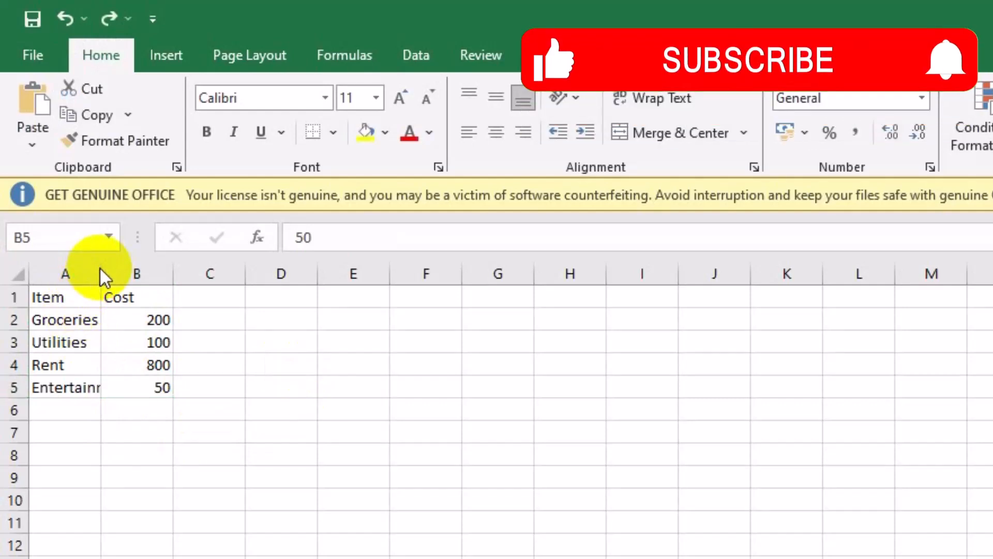
Widen columns A and B so that the item names and costs fit comfortably.
drag(101, 275, 172, 274)
drag(238, 272, 265, 272)
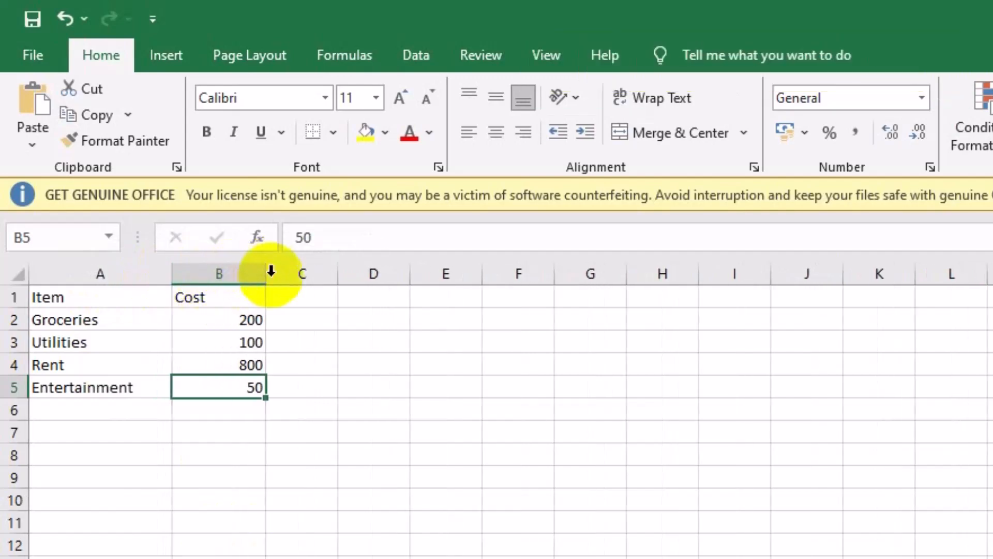
Make the Item and Cost headings in A1 and B1 bold and set their font size to 16.
click(75, 266)
click(79, 297)
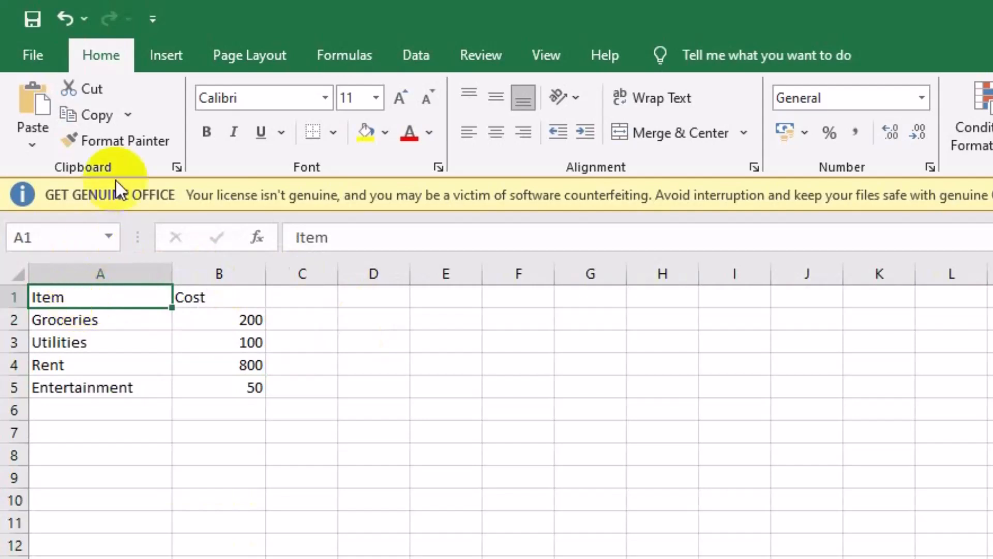
click(202, 133)
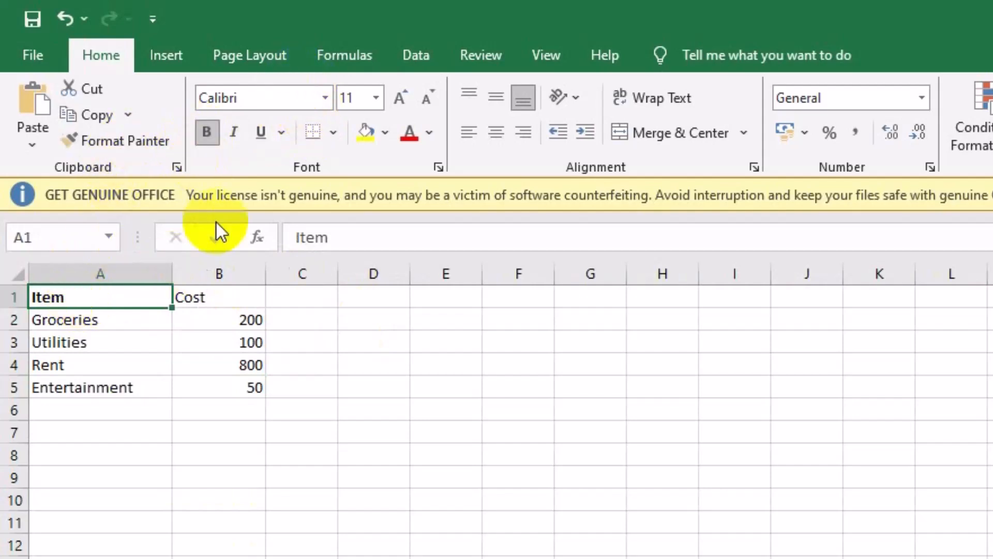
click(374, 98)
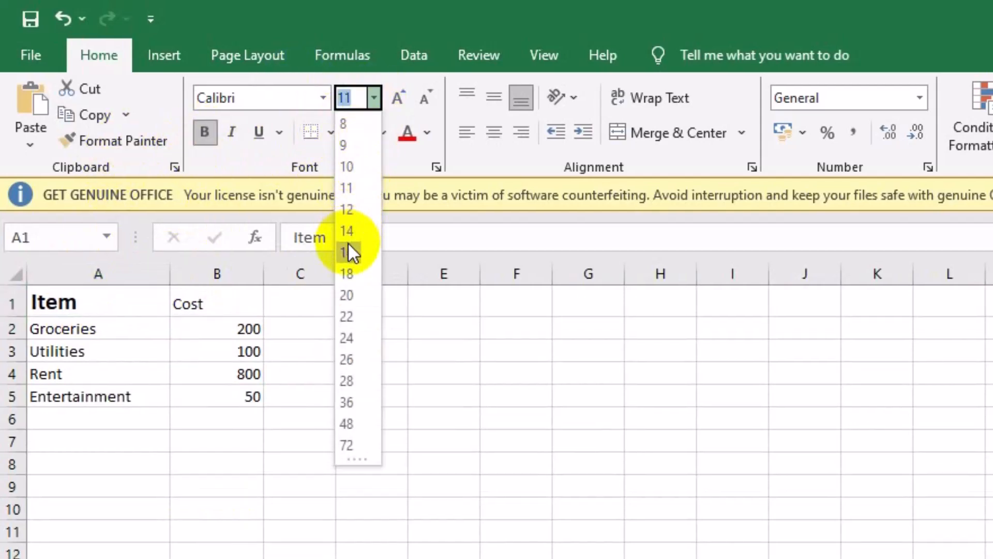
click(348, 254)
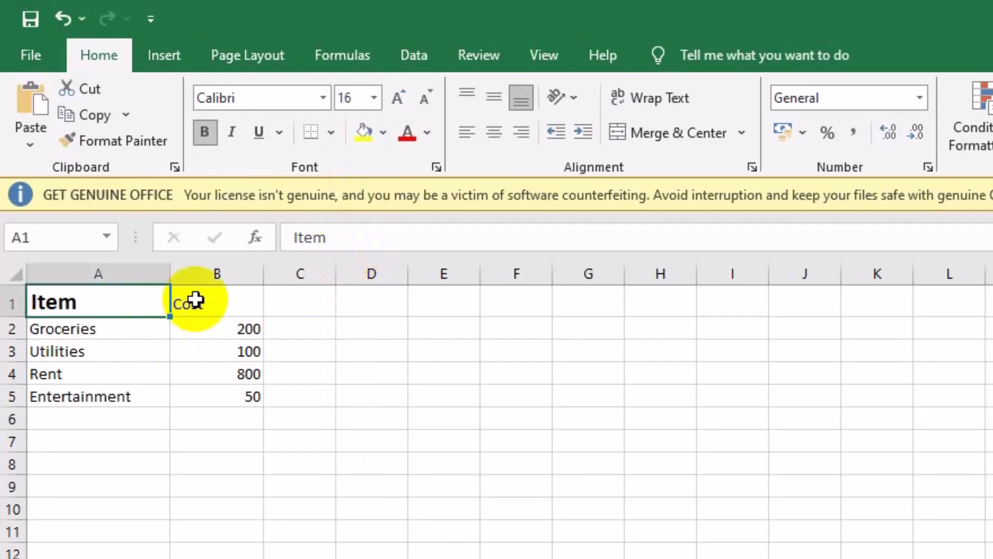
click(195, 300)
click(204, 131)
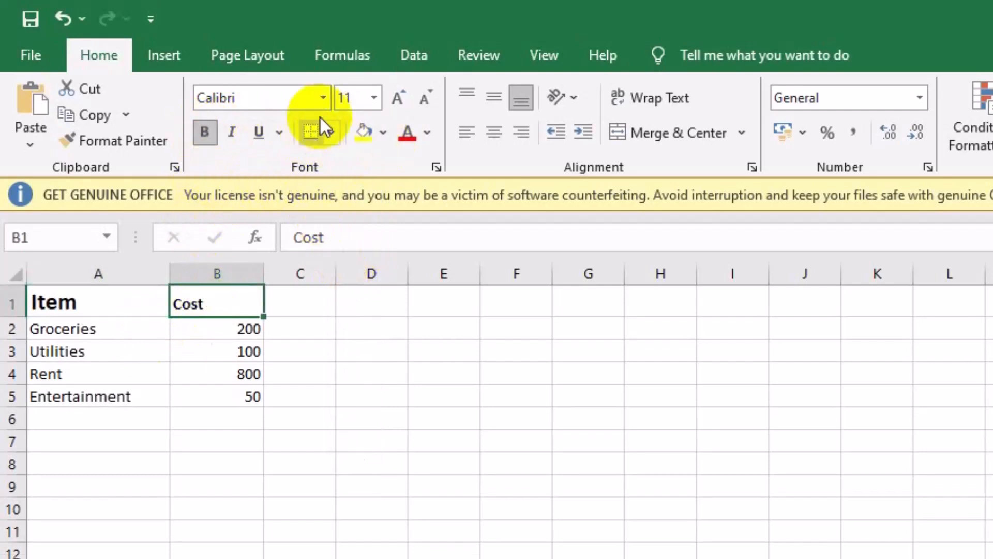
click(370, 97)
click(352, 262)
Set the font size of the four item names in A2 to A5 to 14.
click(60, 343)
click(107, 411)
click(107, 323)
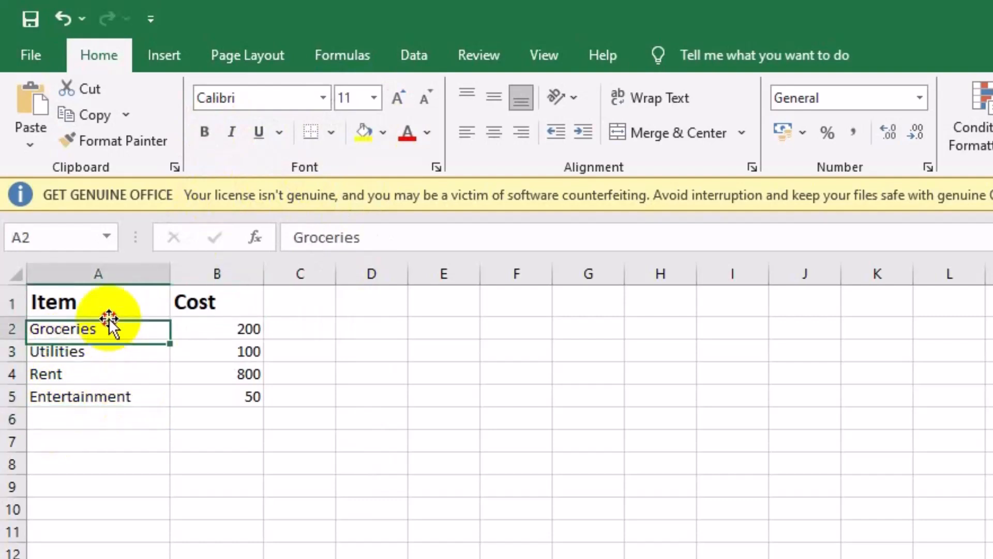
ctrl+click(133, 350)
ctrl+click(153, 375)
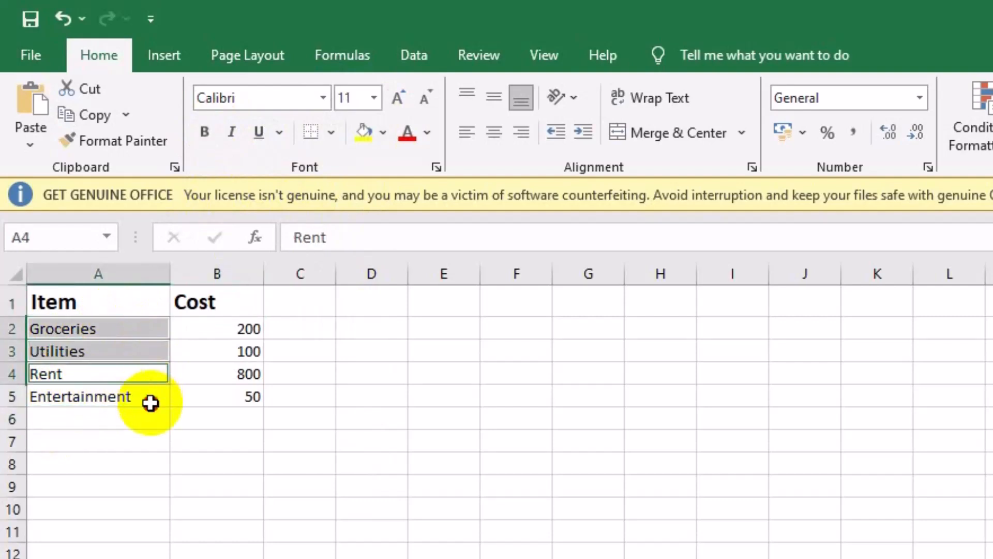
ctrl+click(150, 400)
click(374, 98)
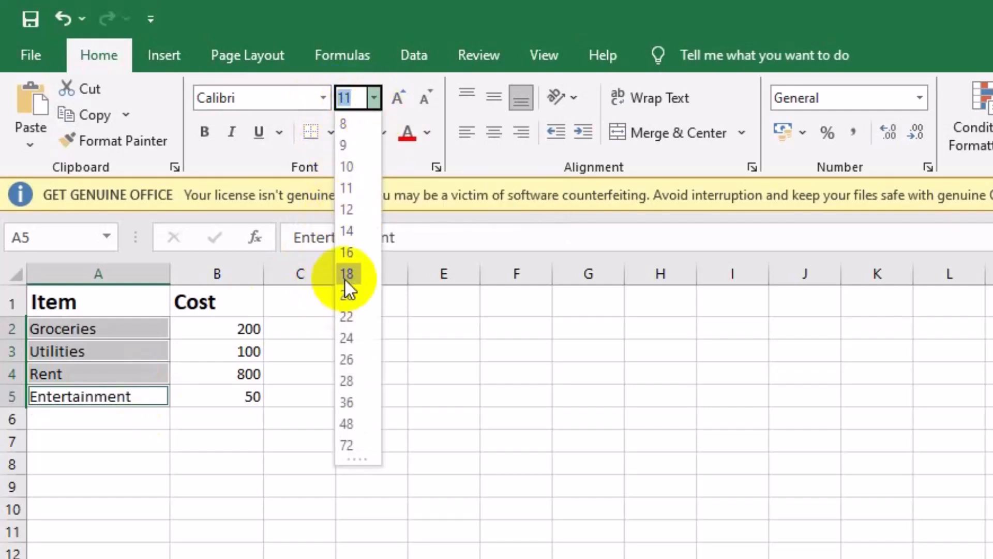
click(347, 230)
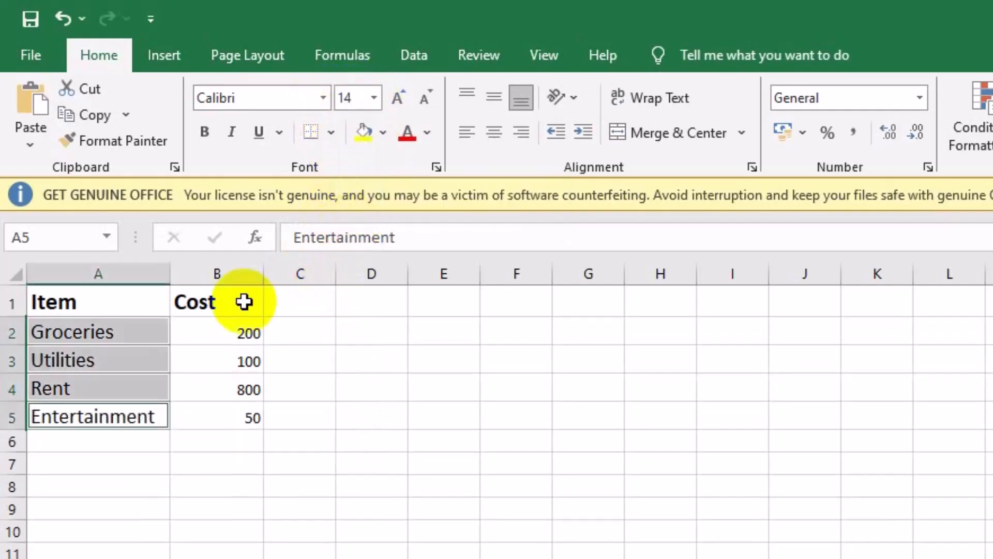
Set the font size of the four cost values in B2 to B5 to 14.
click(104, 459)
click(227, 336)
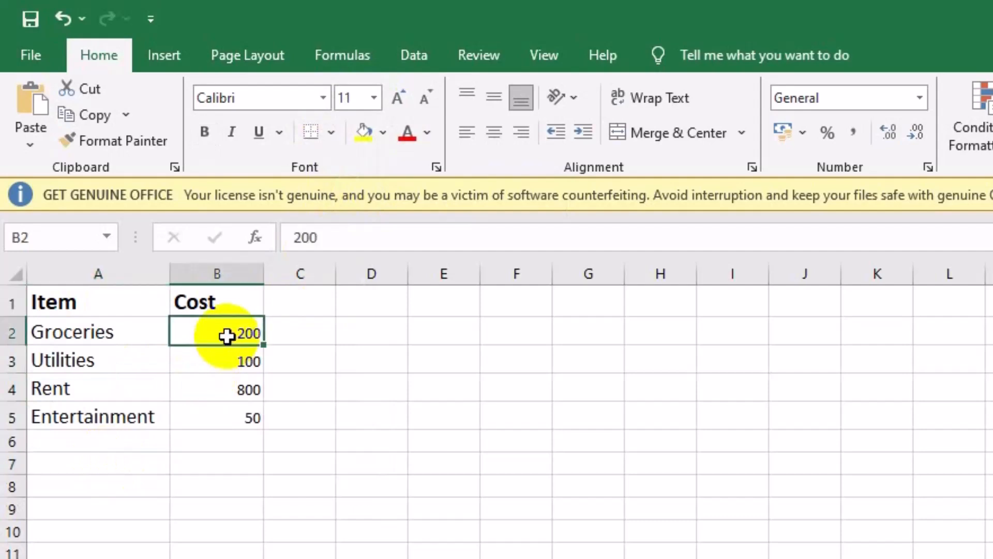
ctrl+click(238, 359)
ctrl+click(242, 381)
ctrl+click(224, 421)
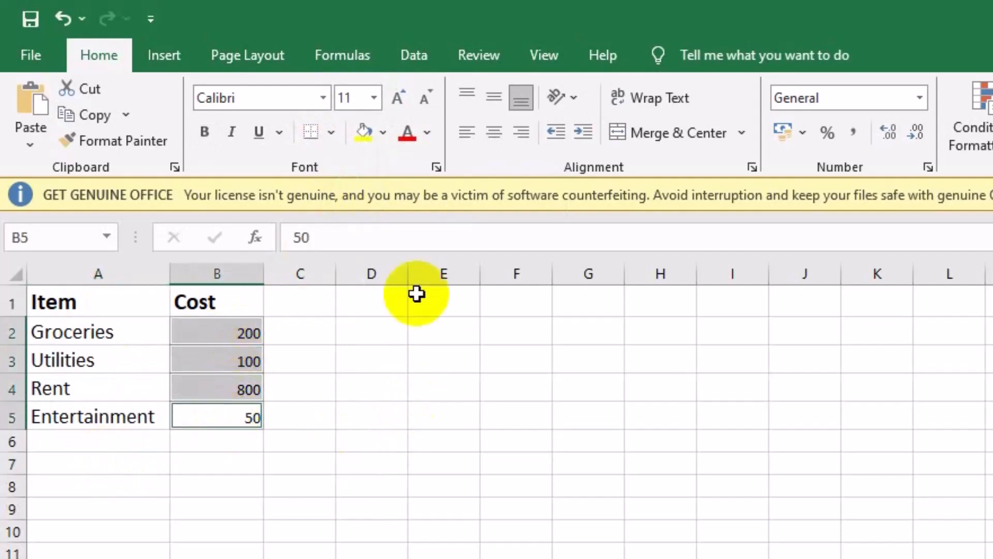
click(369, 101)
click(355, 210)
click(60, 348)
Fill the Item and Cost heading cells A1 and B1 with the gold theme colour.
click(40, 295)
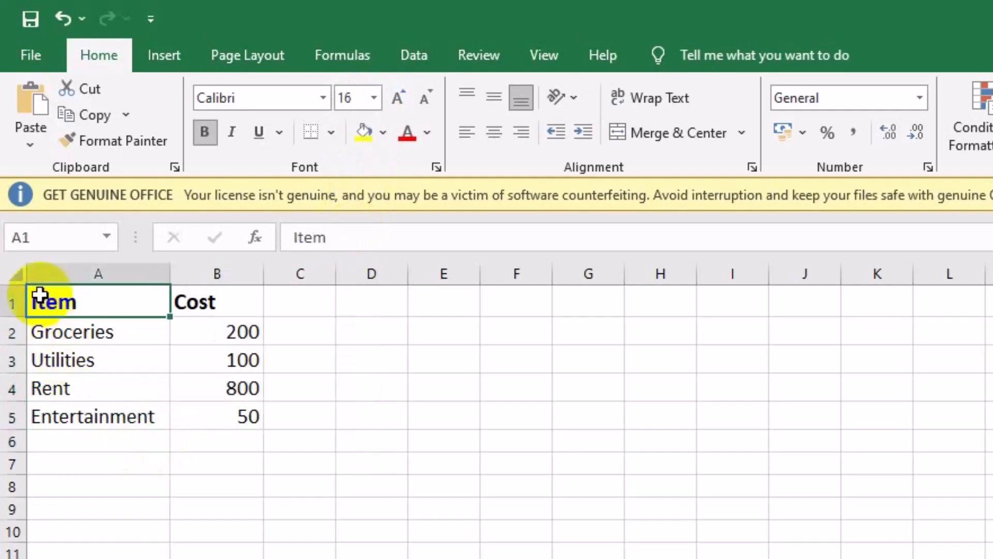
click(383, 133)
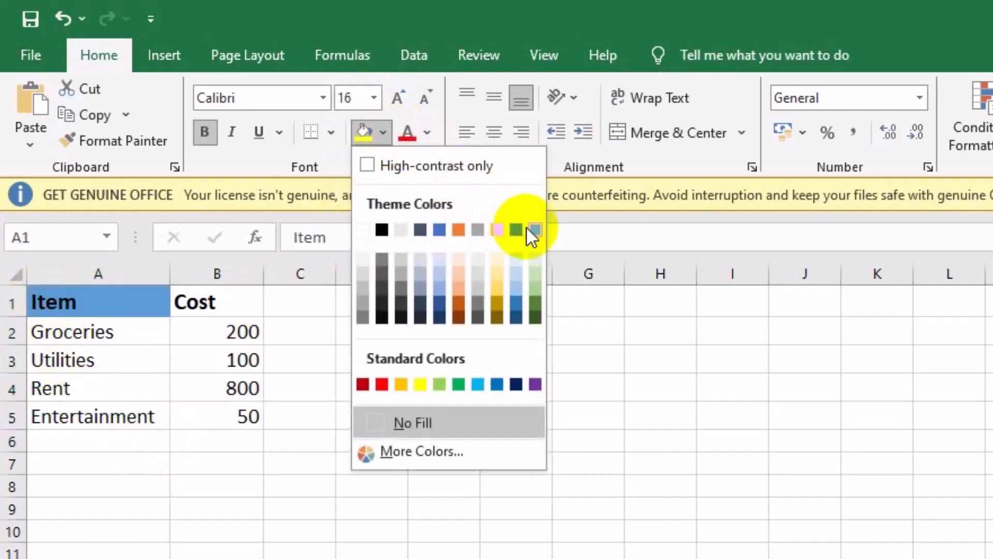
click(497, 229)
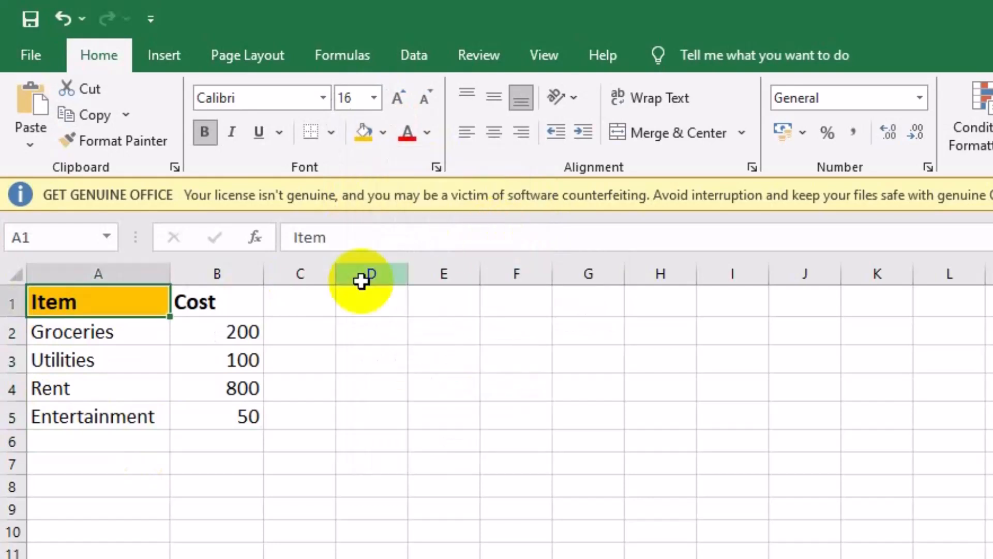
click(240, 303)
click(384, 132)
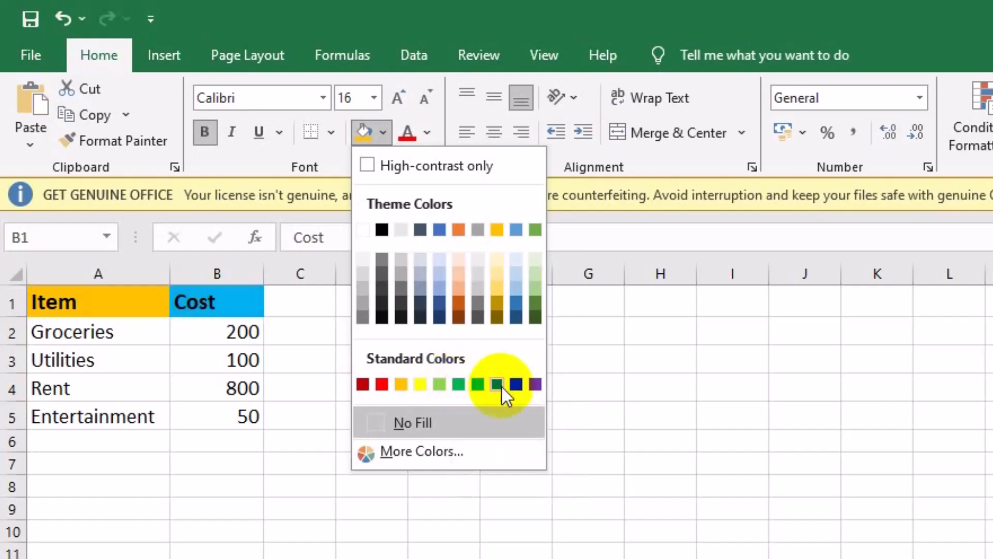
click(496, 229)
click(437, 417)
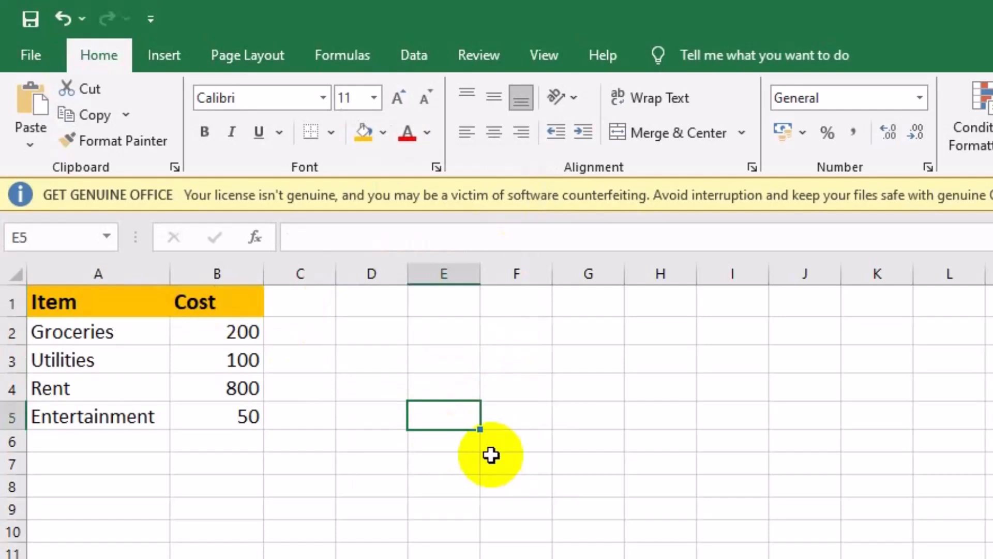
Start saving the workbook on this PC in the Documents folder and name the file Budget.xlsx.
click(17, 63)
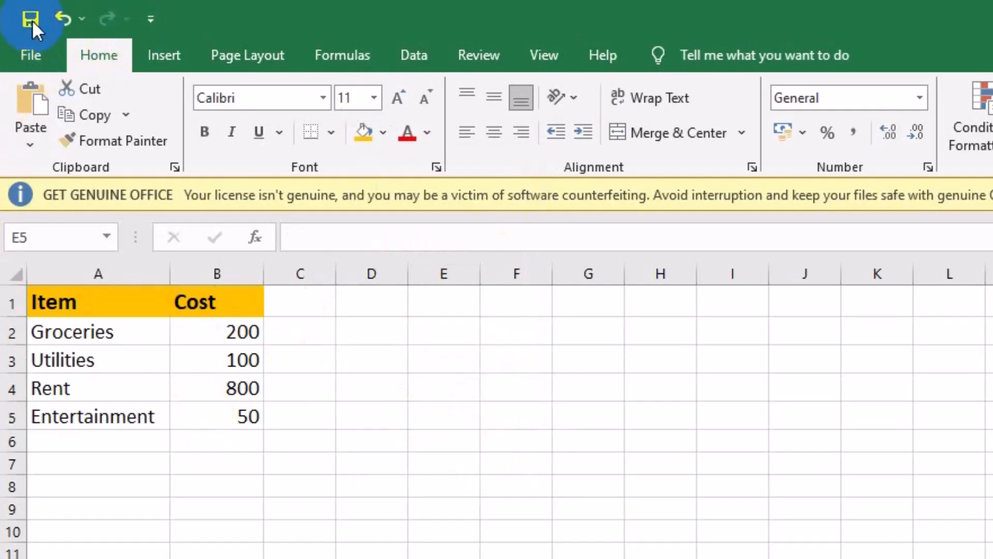
click(35, 56)
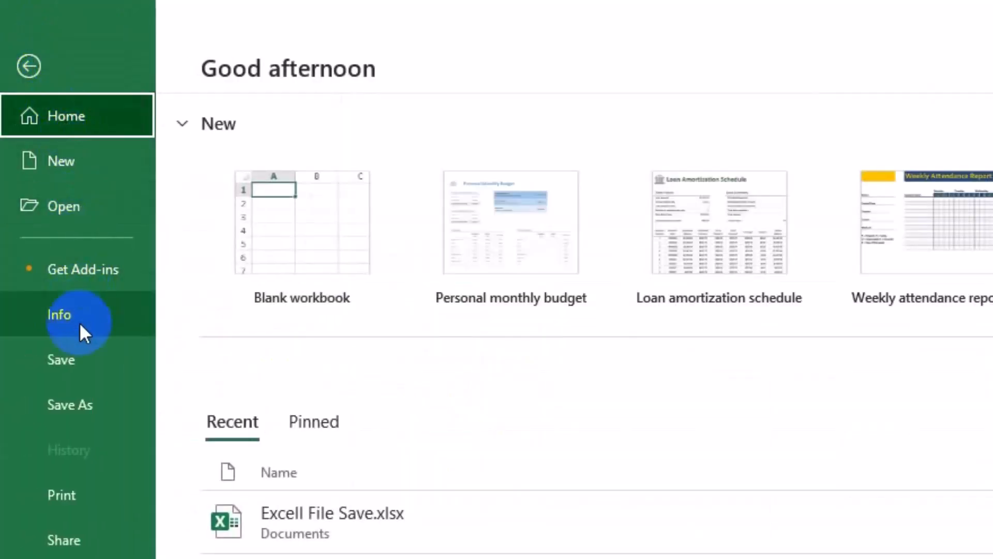
click(73, 418)
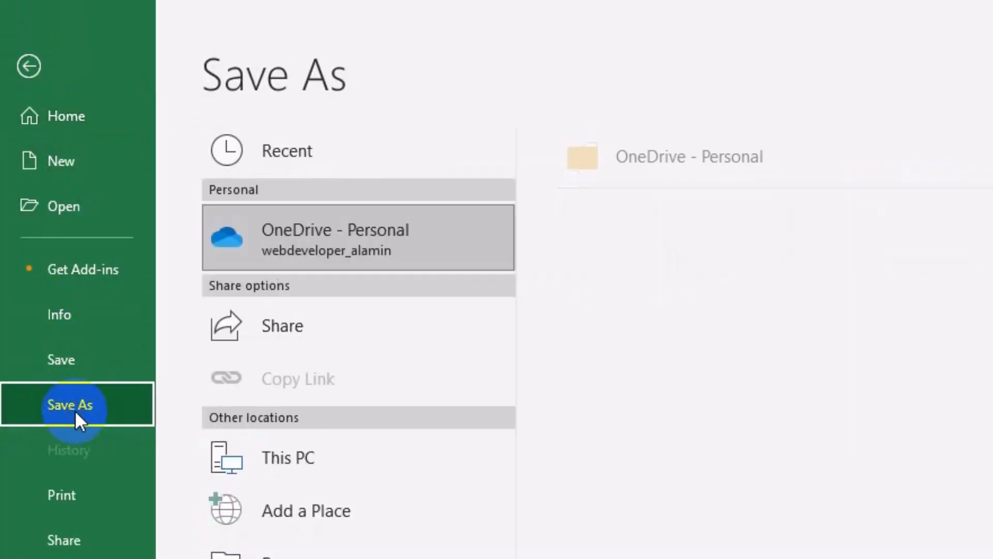
click(327, 462)
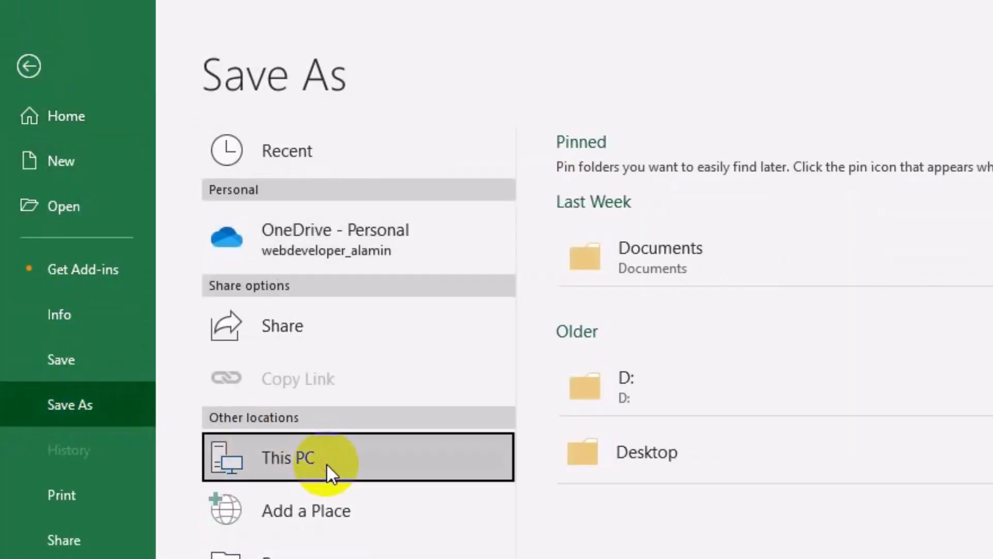
click(753, 262)
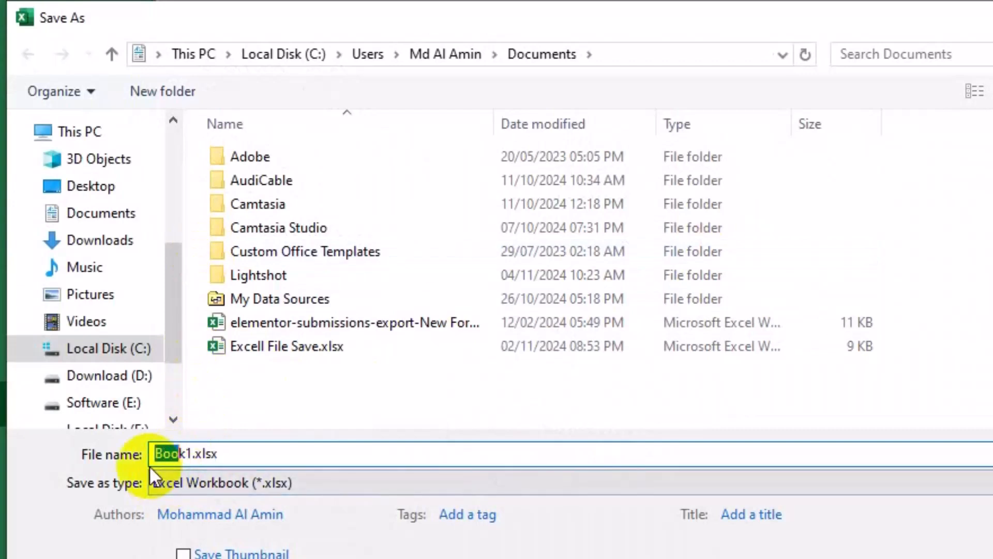
text(Budget)
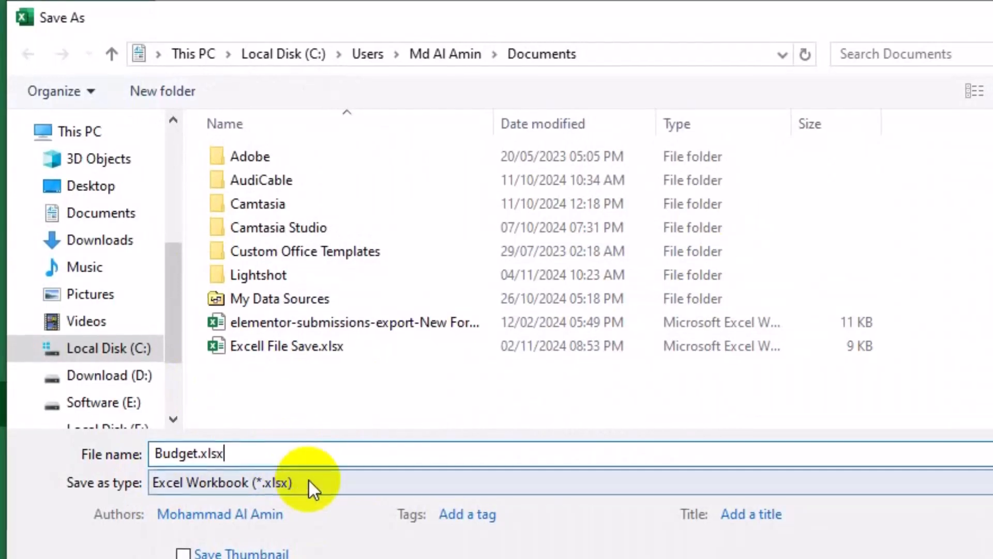
Review the available file types, keep Excel Workbook (*.xlsx), and save the budget file.
click(309, 483)
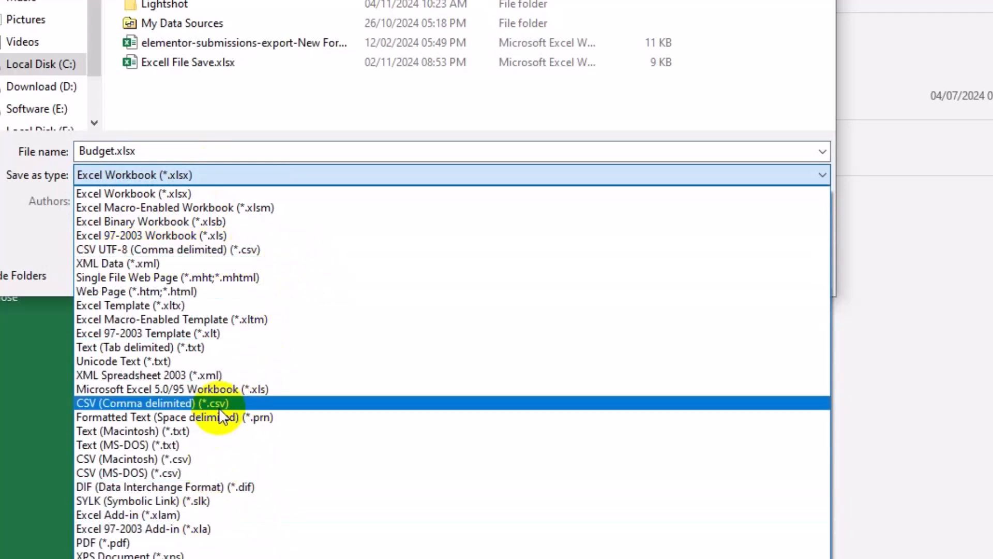
click(178, 145)
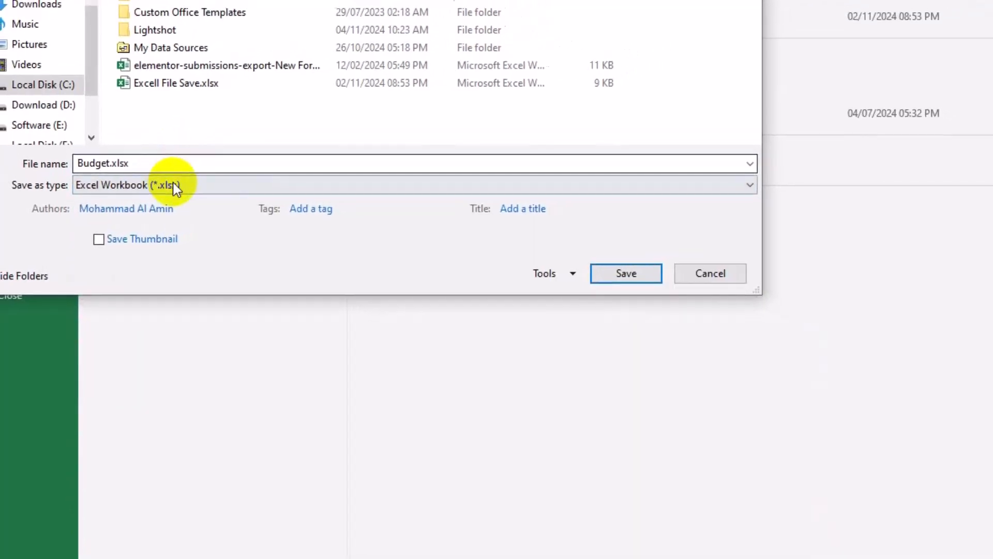
click(683, 272)
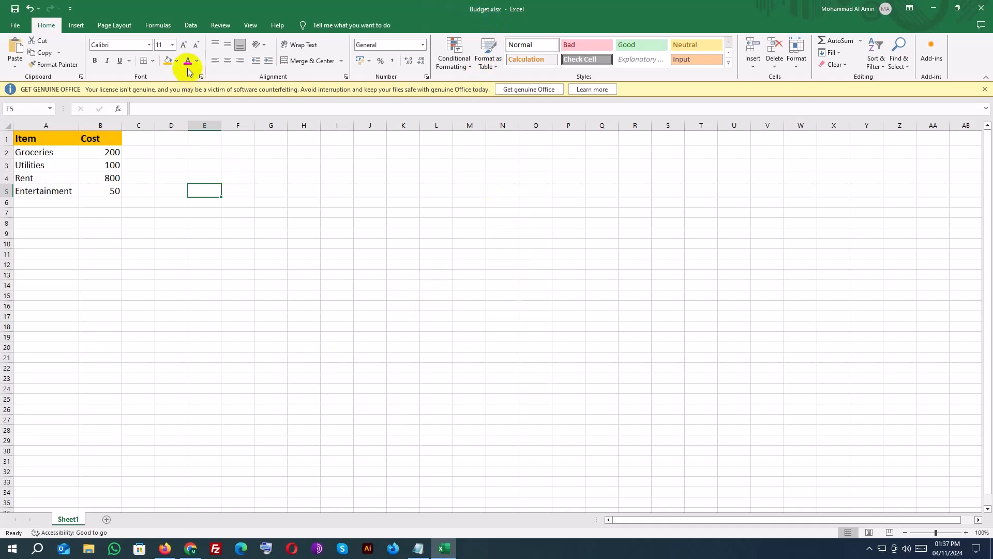
click(98, 341)
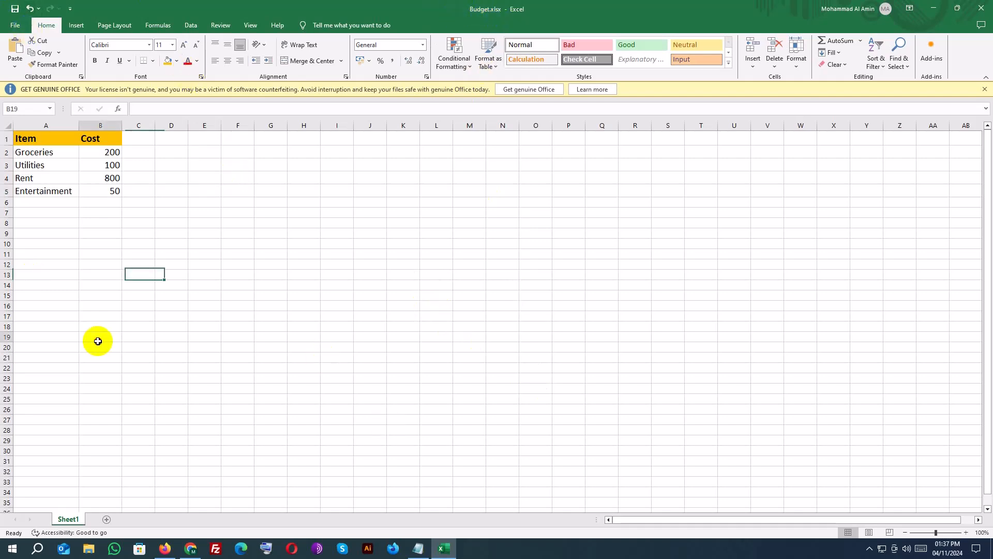